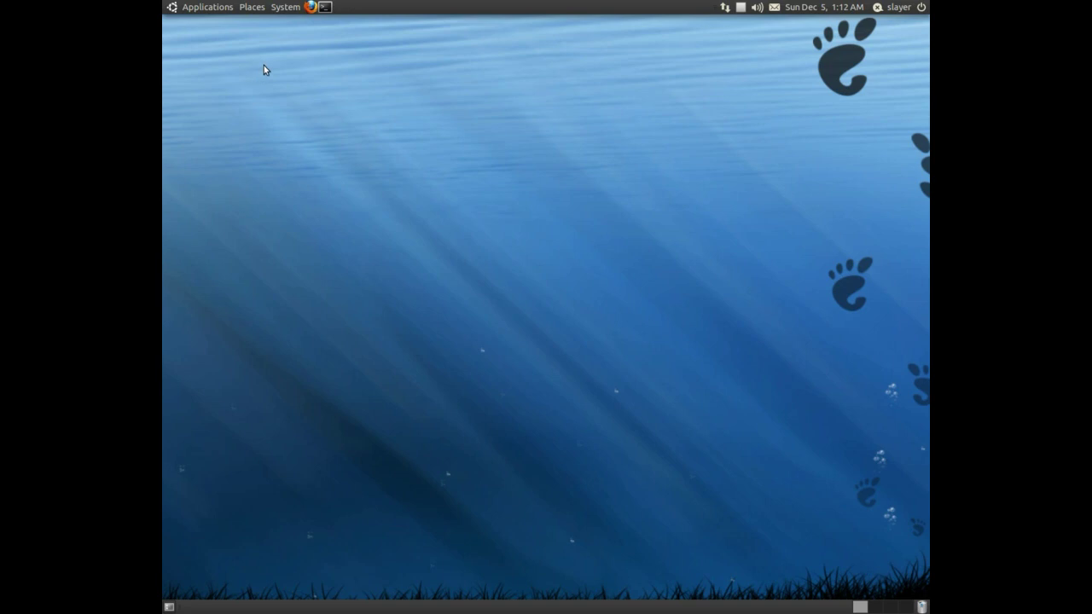
Launch Printing and confirm the Brother-HL-5250DN-series policies show it enabled and shared, changing nothing.
click(284, 7)
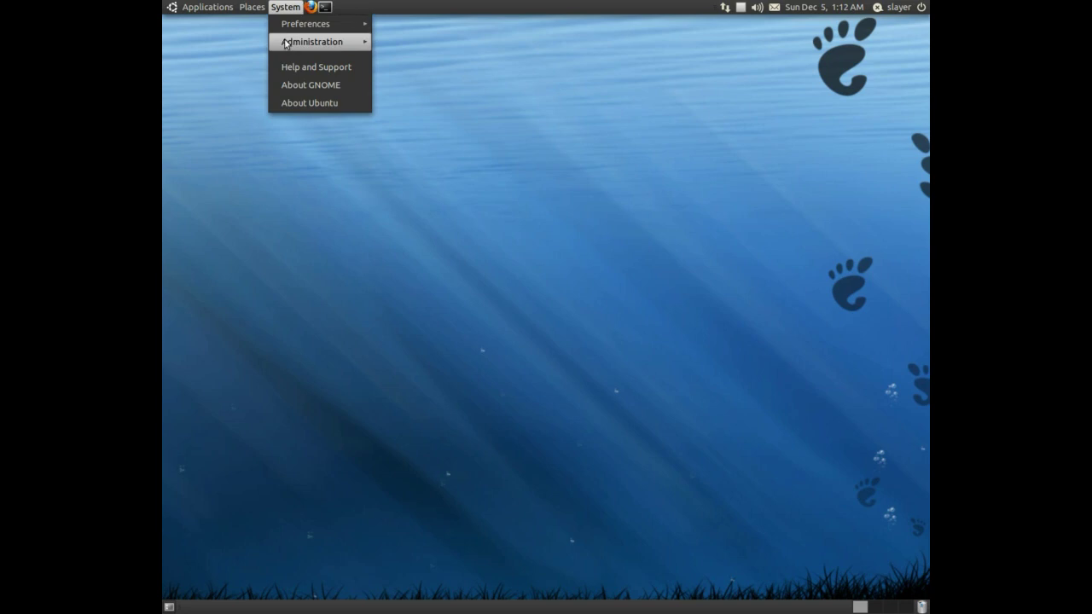
mouse_move(313, 41)
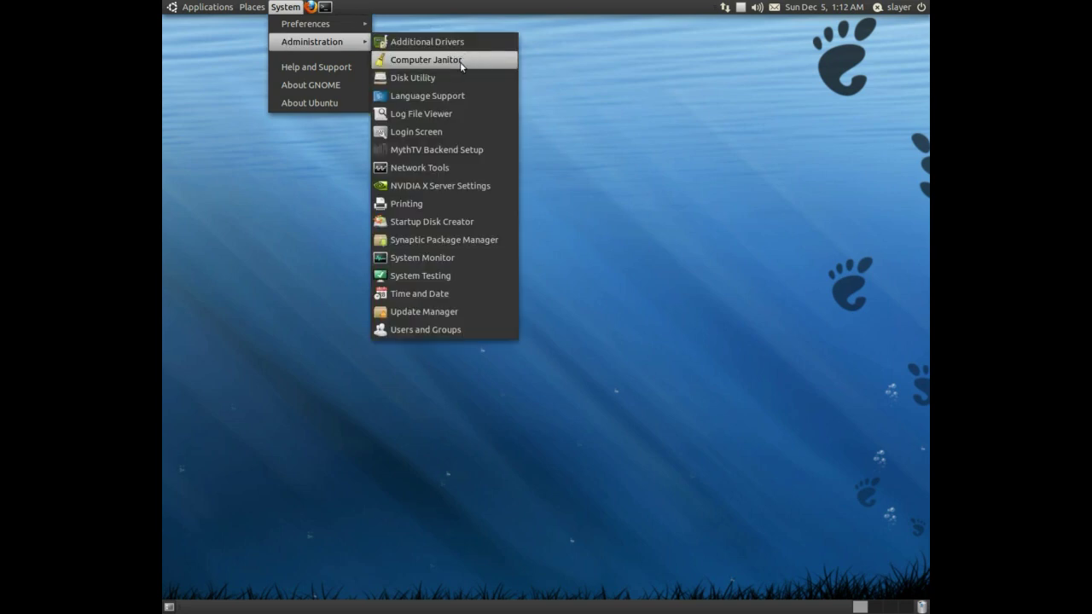
click(401, 205)
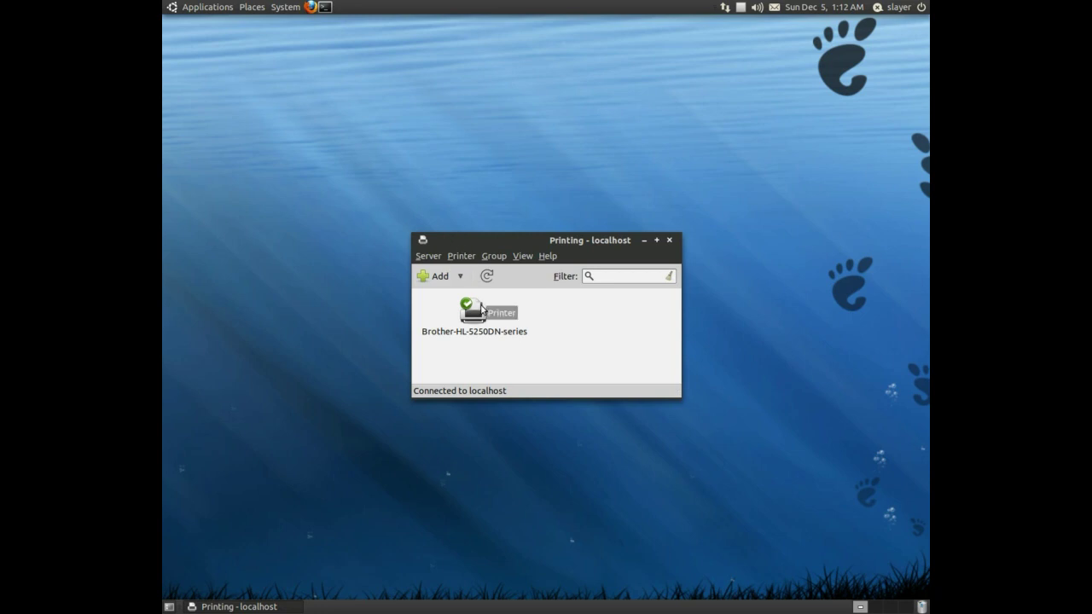
right_click(477, 314)
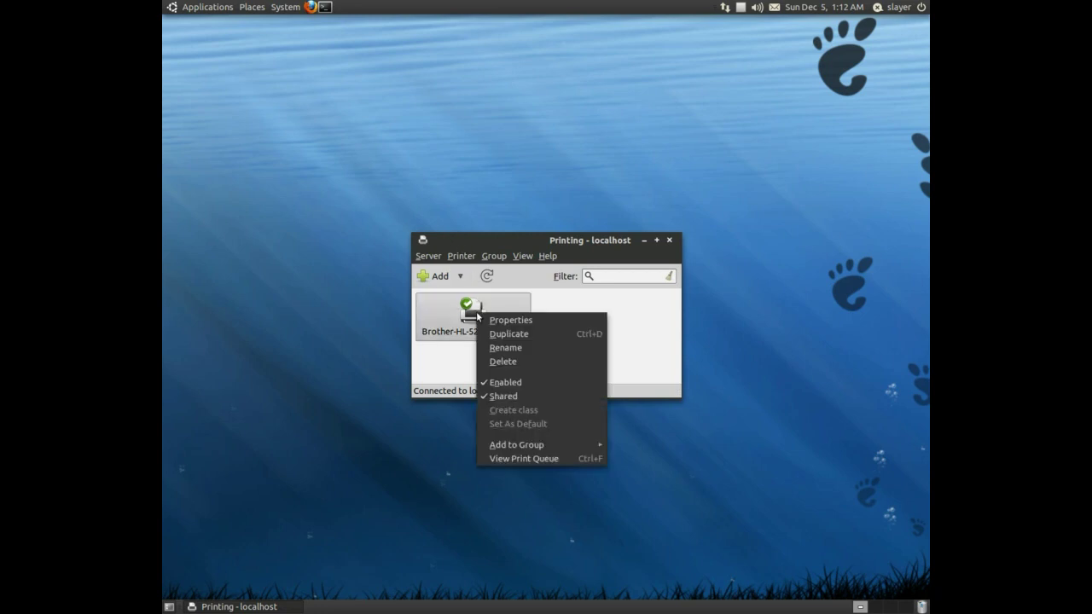
click(539, 321)
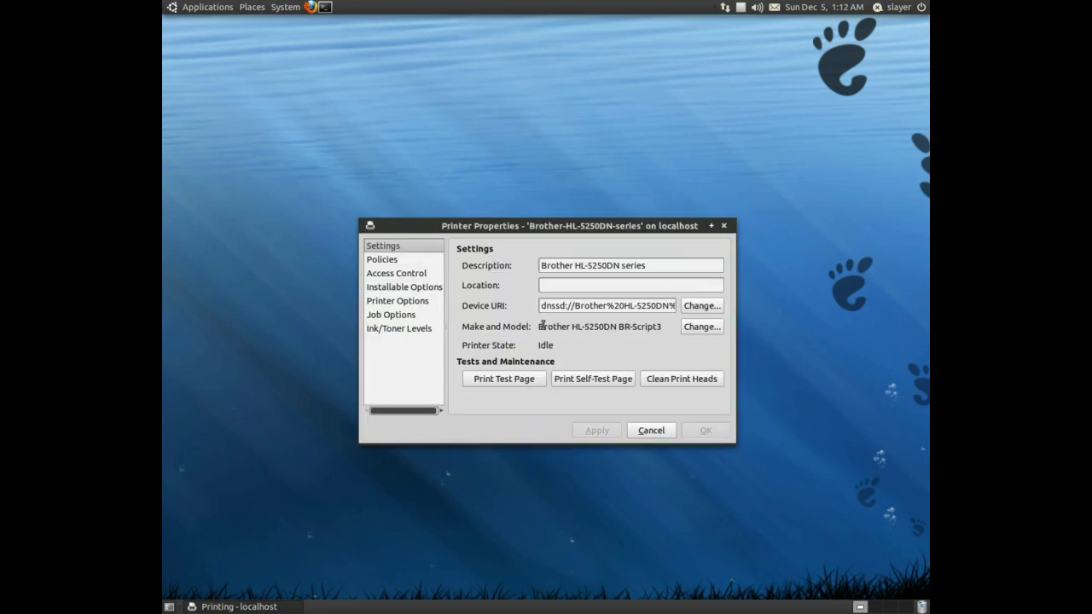
click(380, 266)
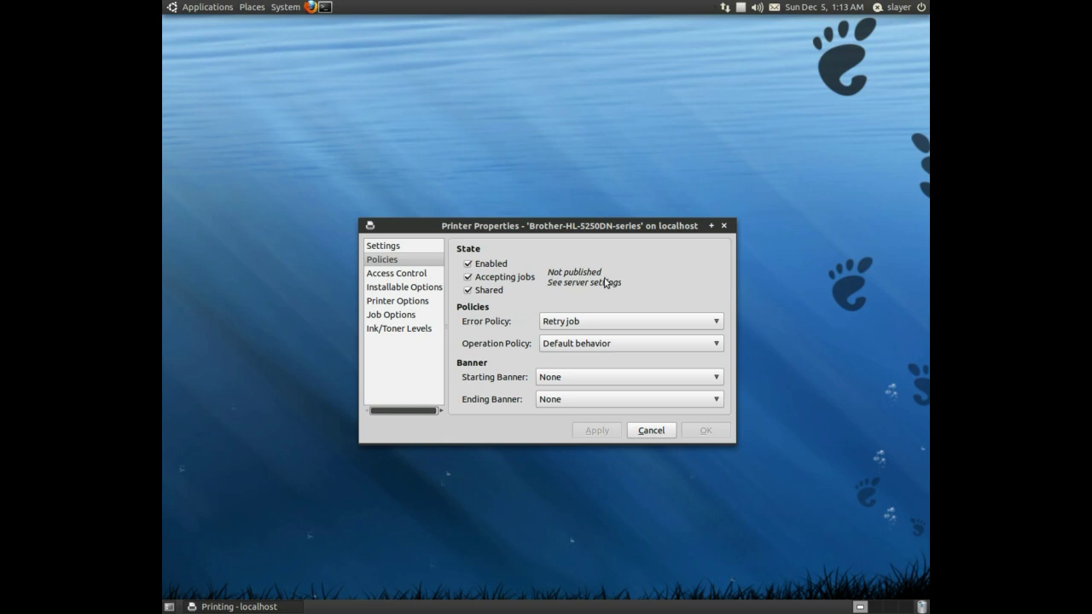
click(648, 431)
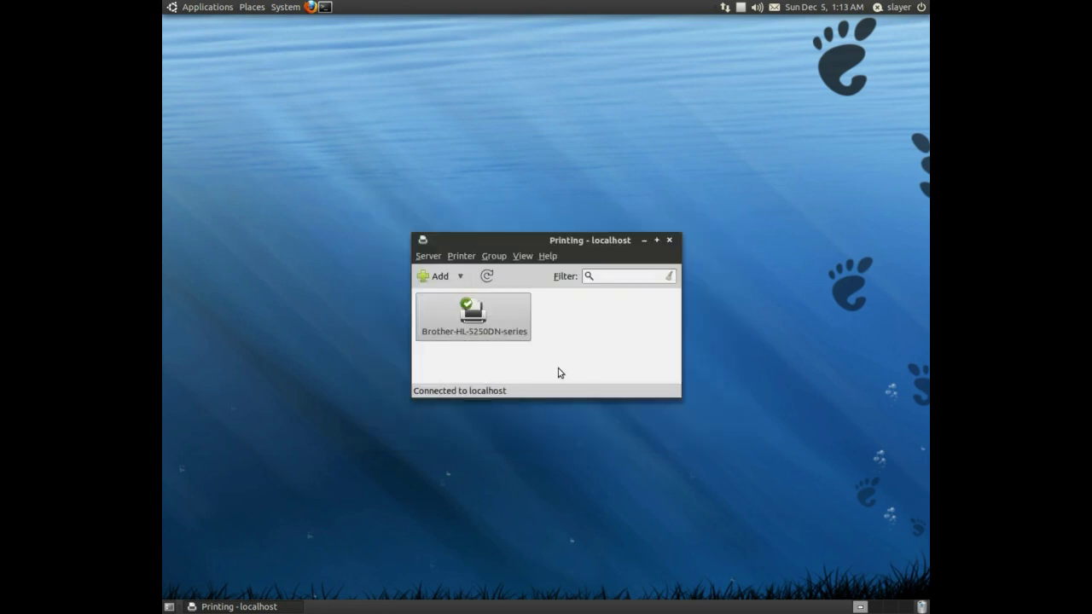
Tick Show printers shared, Publish shared printers and Allow printing from the Internet in Server Settings.
click(421, 256)
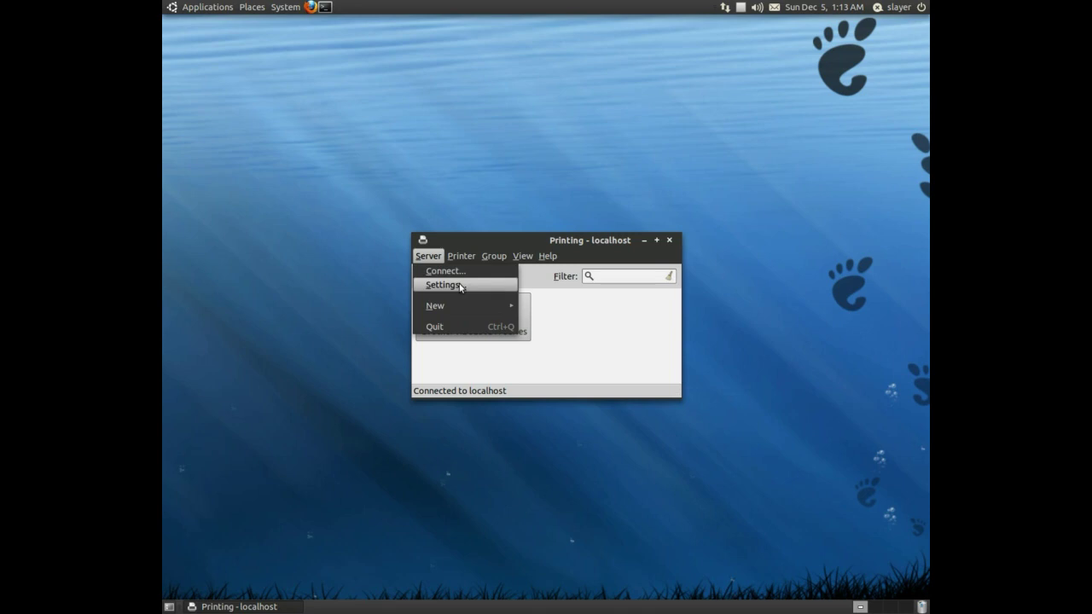
click(461, 287)
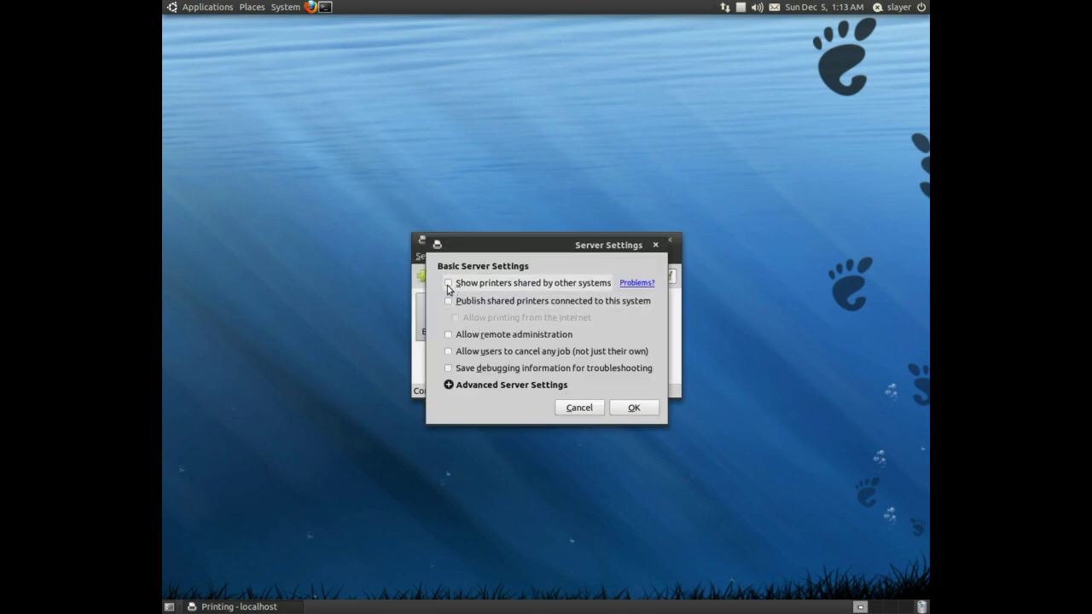
click(447, 284)
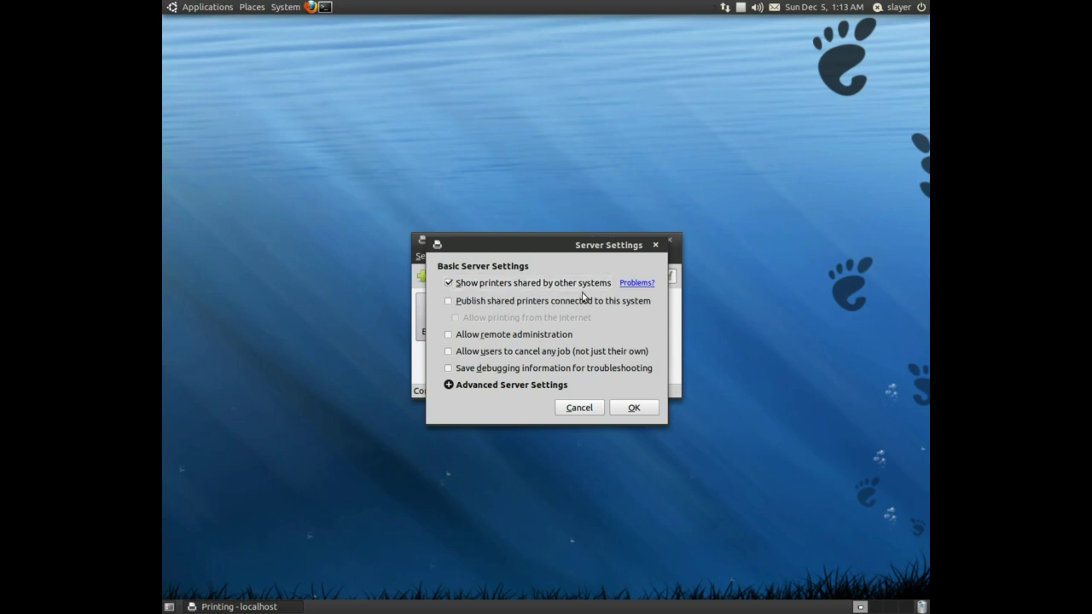
click(450, 302)
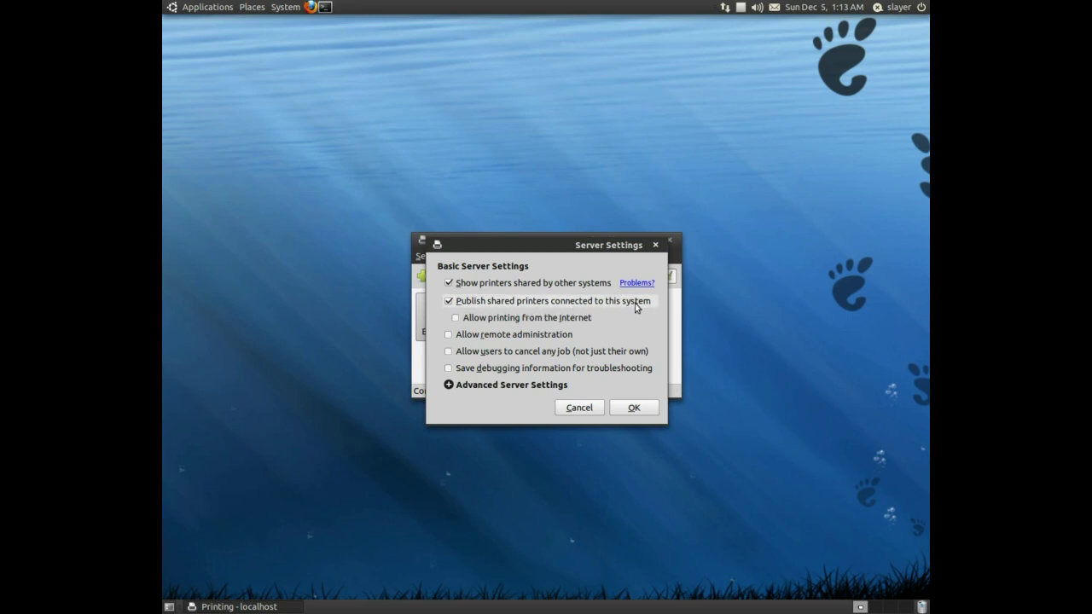
click(456, 320)
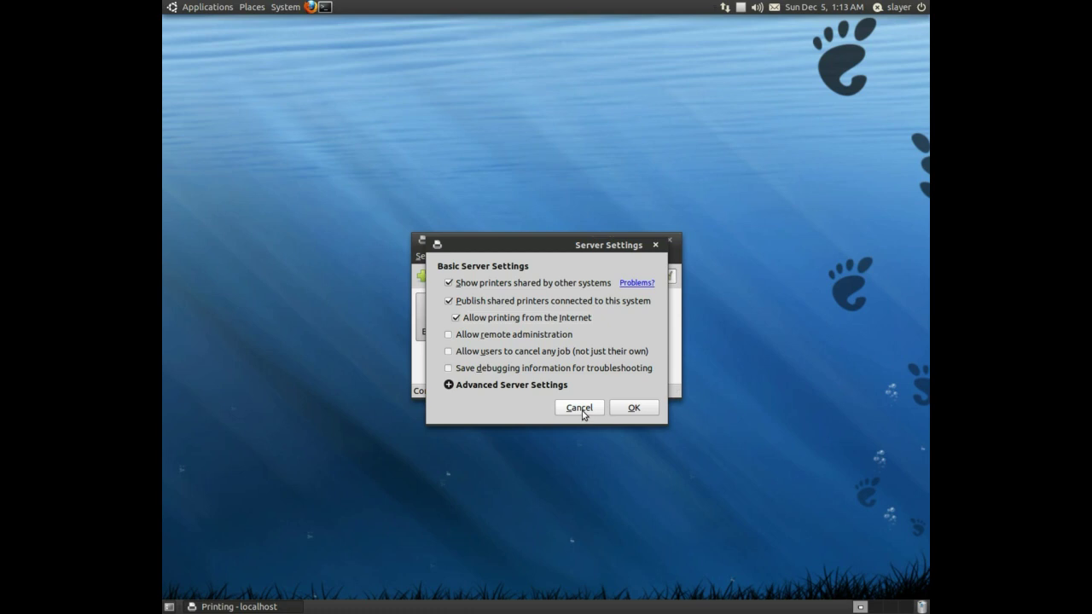
click(581, 409)
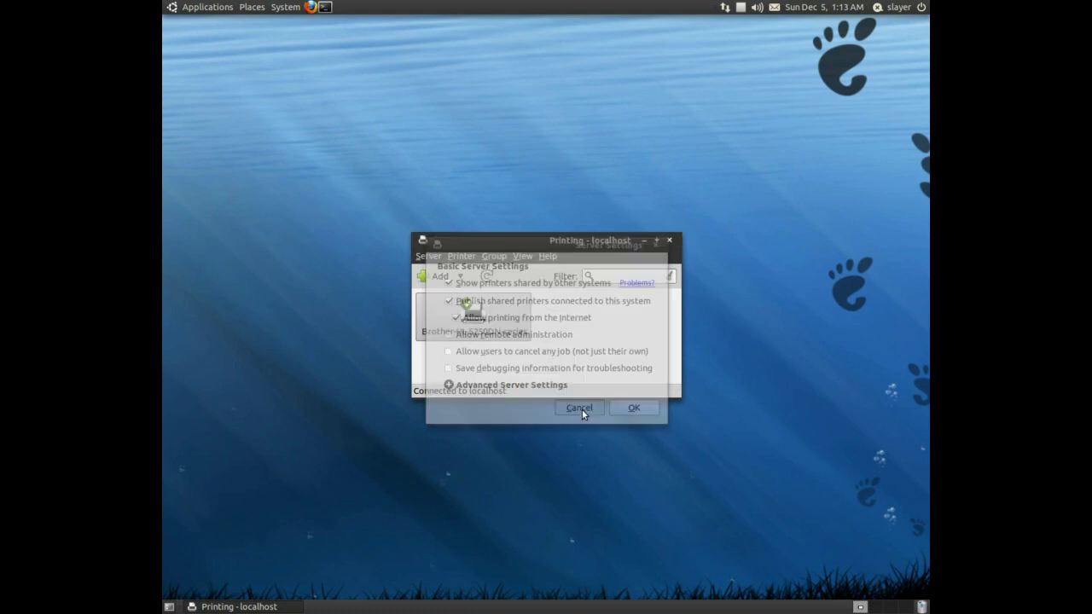
Close Printing, open a centred Terminal and enter 'sudo gedit /etc/samba/smb.conf' at the prompt.
click(671, 243)
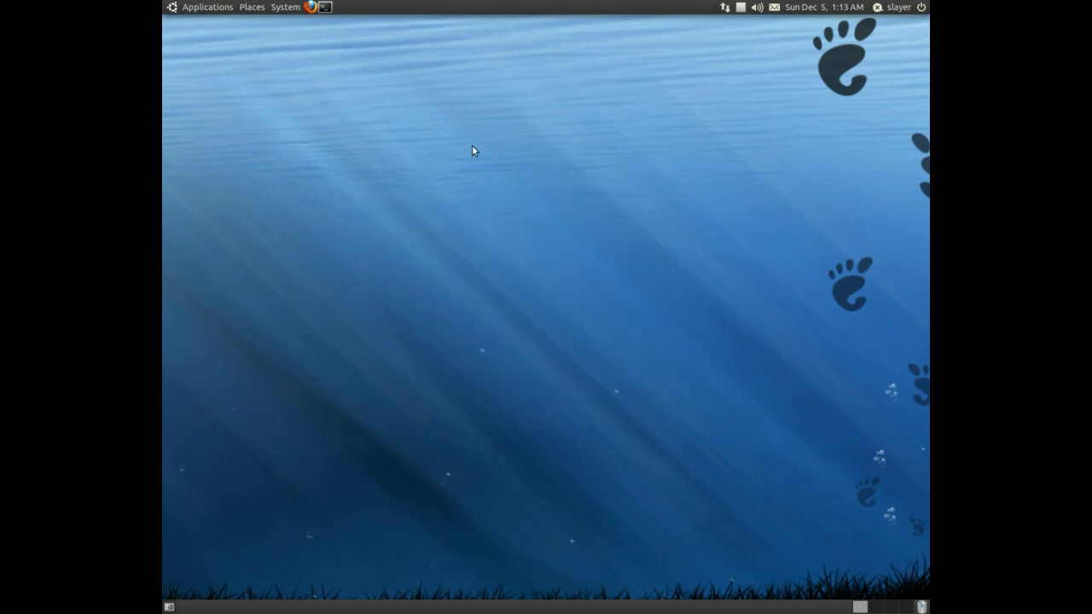
click(328, 11)
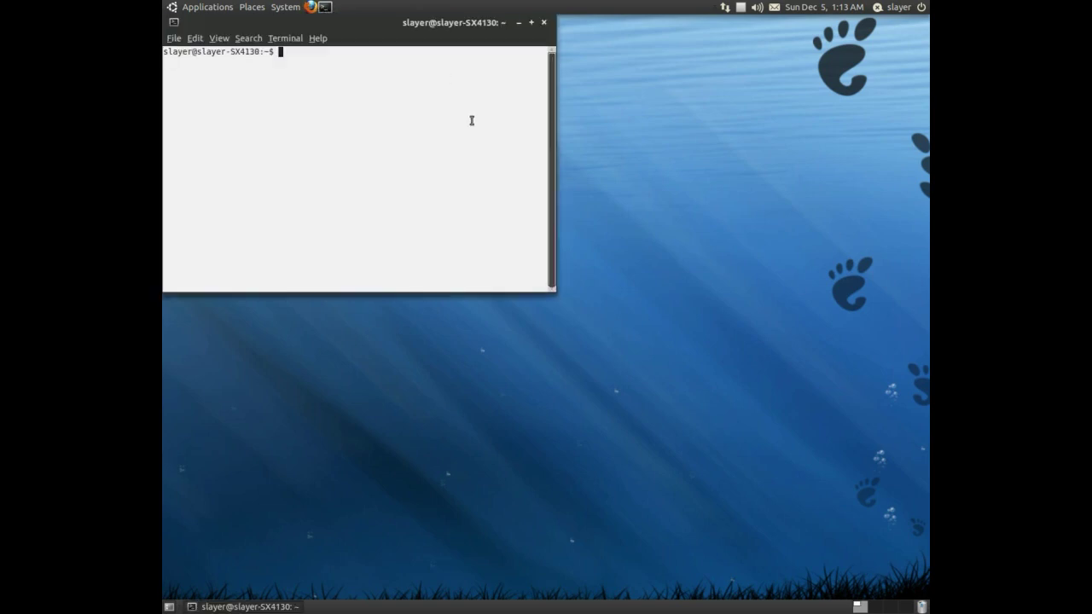
drag(390, 40, 562, 156)
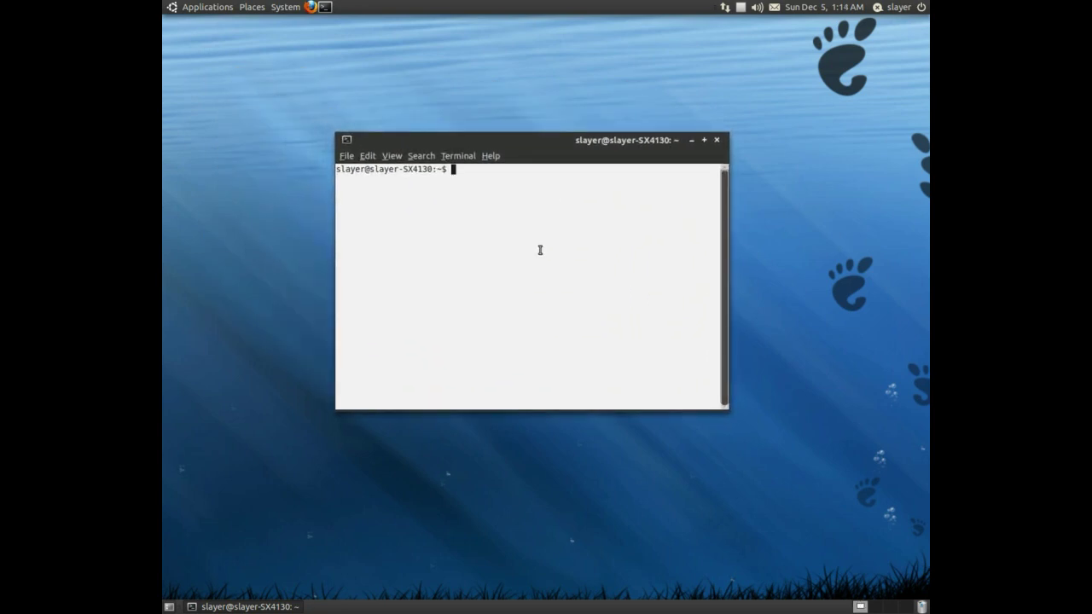
text(sudo)
text( gedit )
text(/etc/)
text(samba)
text(/smb)
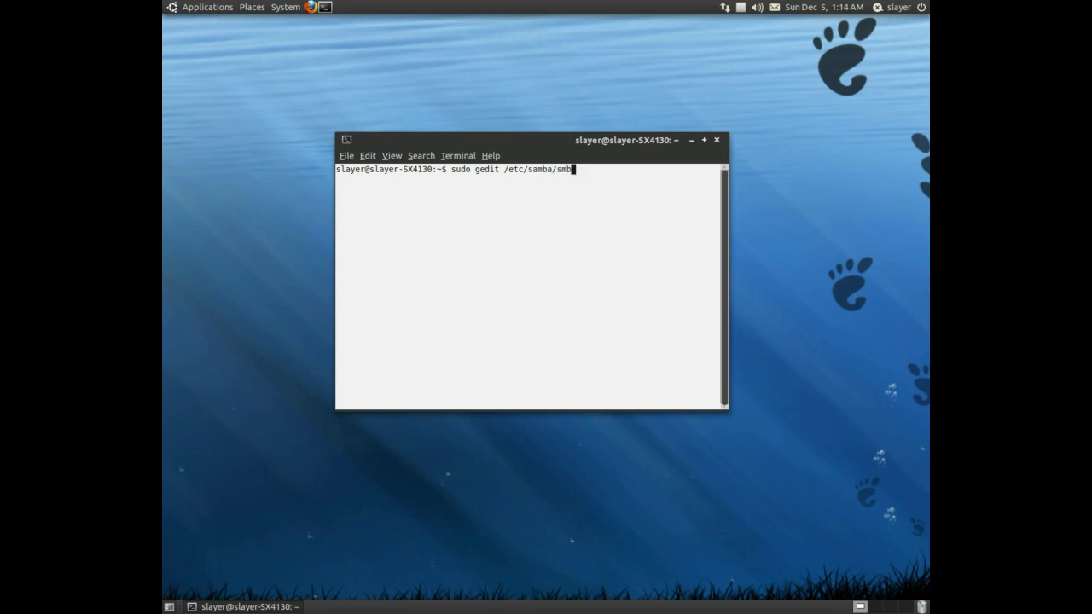
text(.c)
text(onf)
Run the command to open smb.conf in a maximized gedit and scroll to the [printers] section.
key(Return)
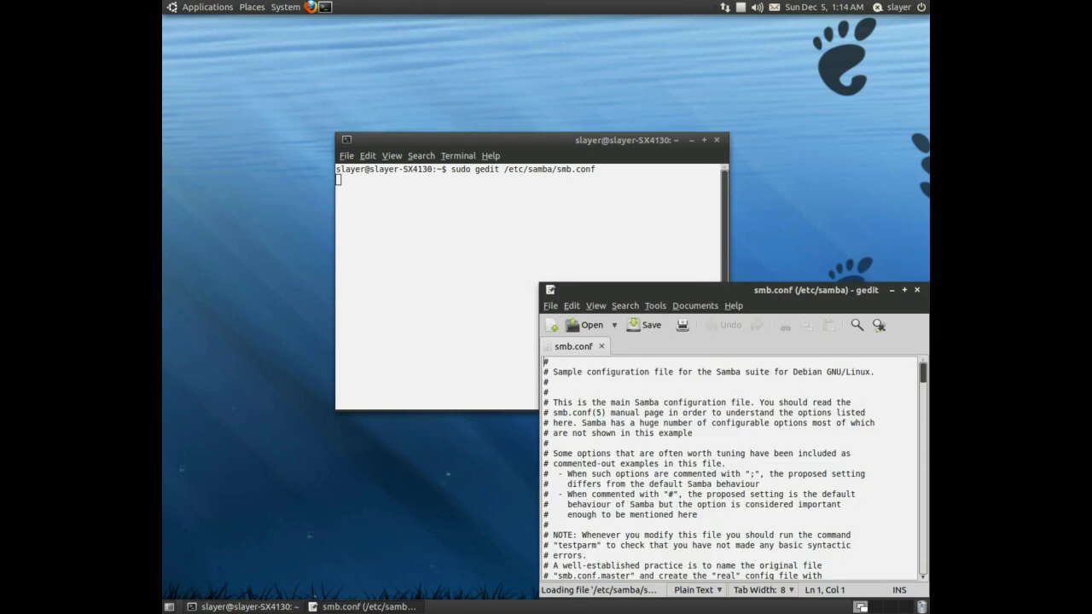
mouse_move(784, 291)
mouse_down()
mouse_move(642, 174)
mouse_move(663, 106)
mouse_up()
double_click(663, 106)
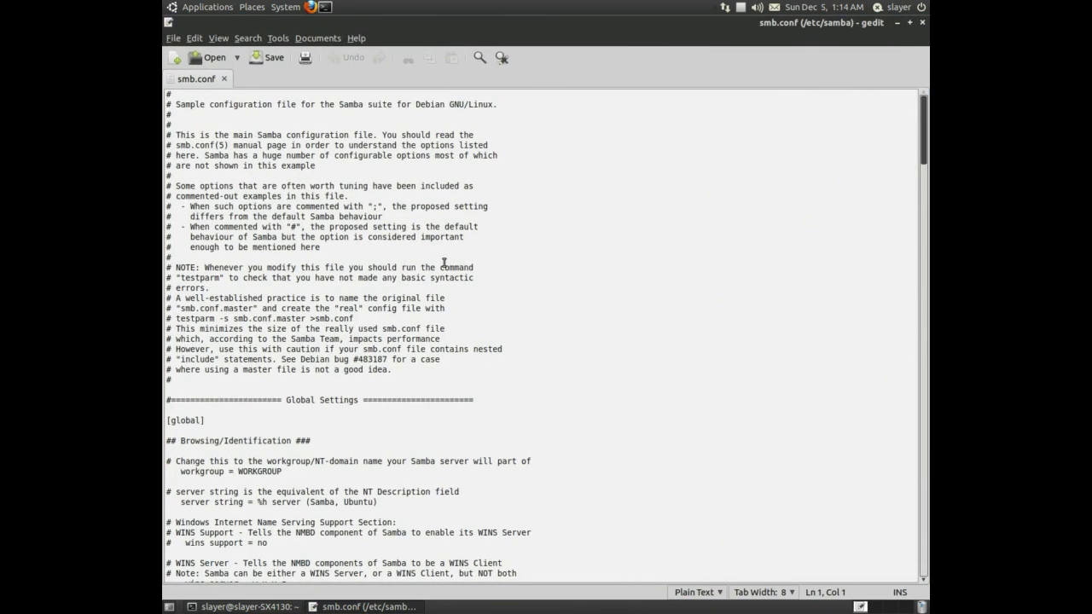
scroll(444, 263, down, 1)
scroll(444, 262, down, 2)
scroll(444, 263, down, 4)
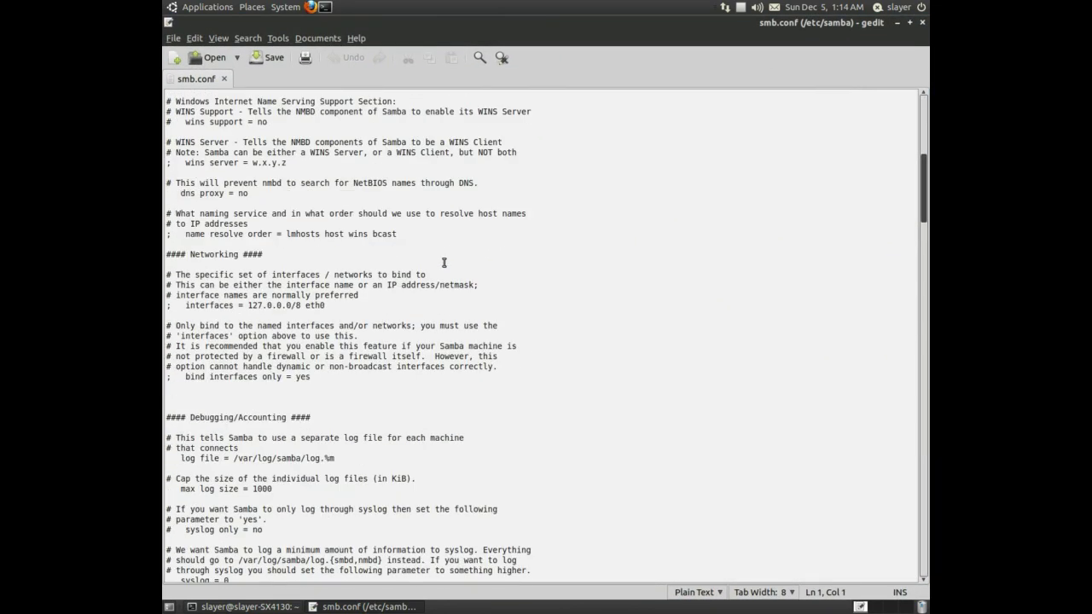
scroll(444, 262, down, 7)
scroll(443, 262, down, 5)
scroll(444, 263, down, 4)
scroll(444, 263, down, 4)
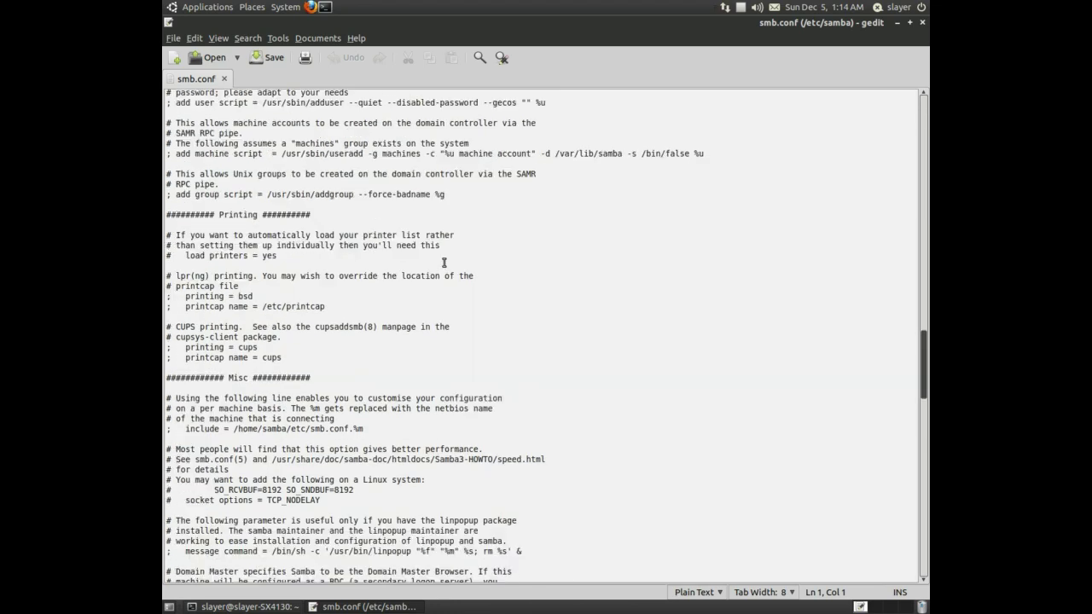
scroll(444, 263, down, 1)
scroll(443, 263, down, 5)
scroll(444, 262, down, 2)
scroll(443, 262, down, 4)
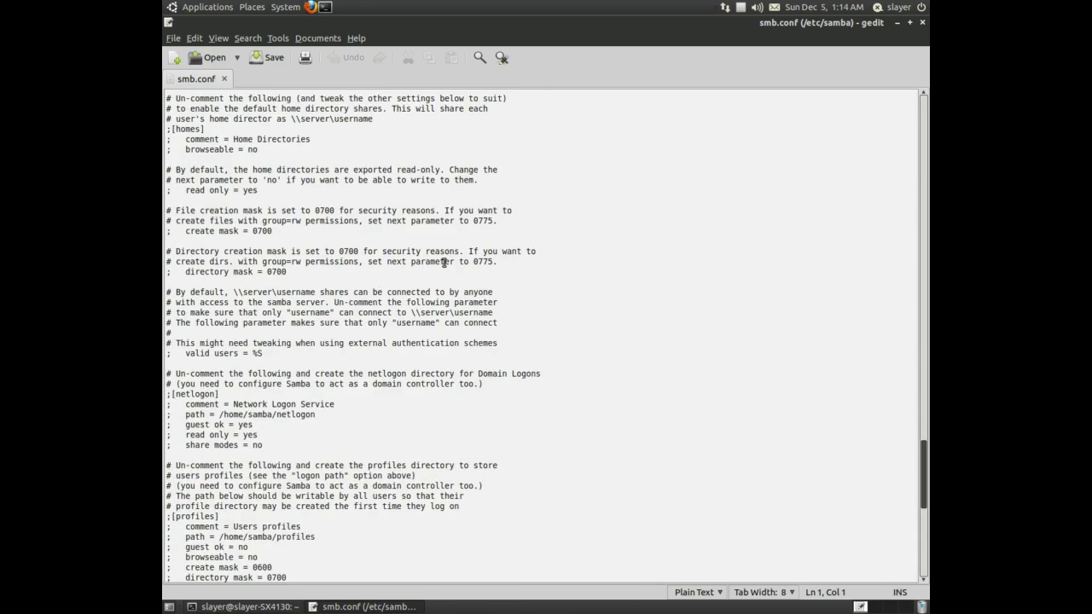
scroll(444, 263, down, 1)
scroll(444, 263, down, 2)
scroll(443, 263, down, 1)
scroll(444, 263, down, 2)
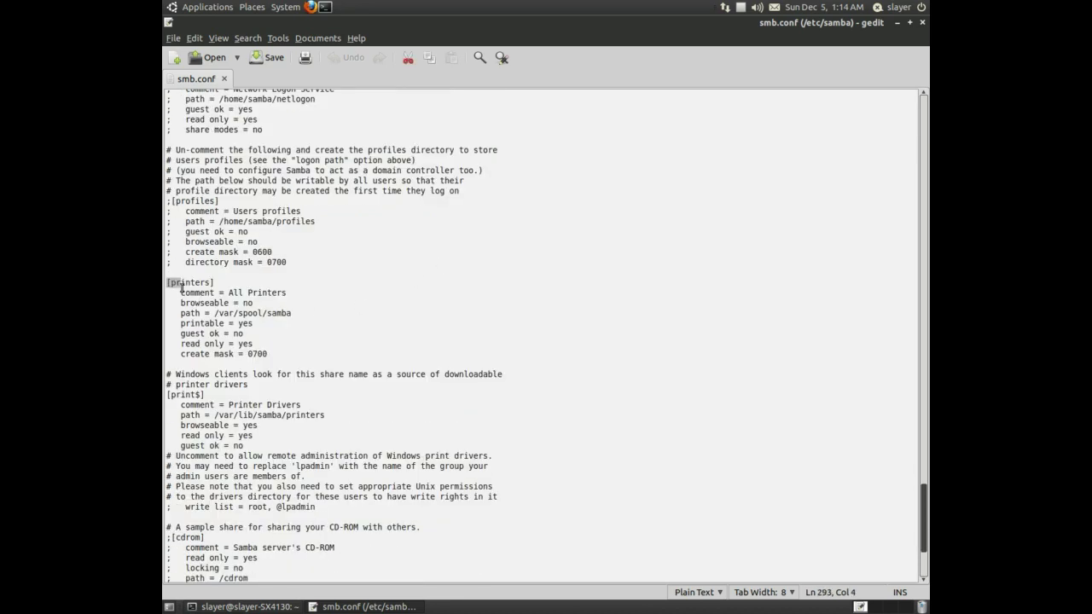
Change the [printers] browseable value from no to yes.
drag(167, 282, 296, 341)
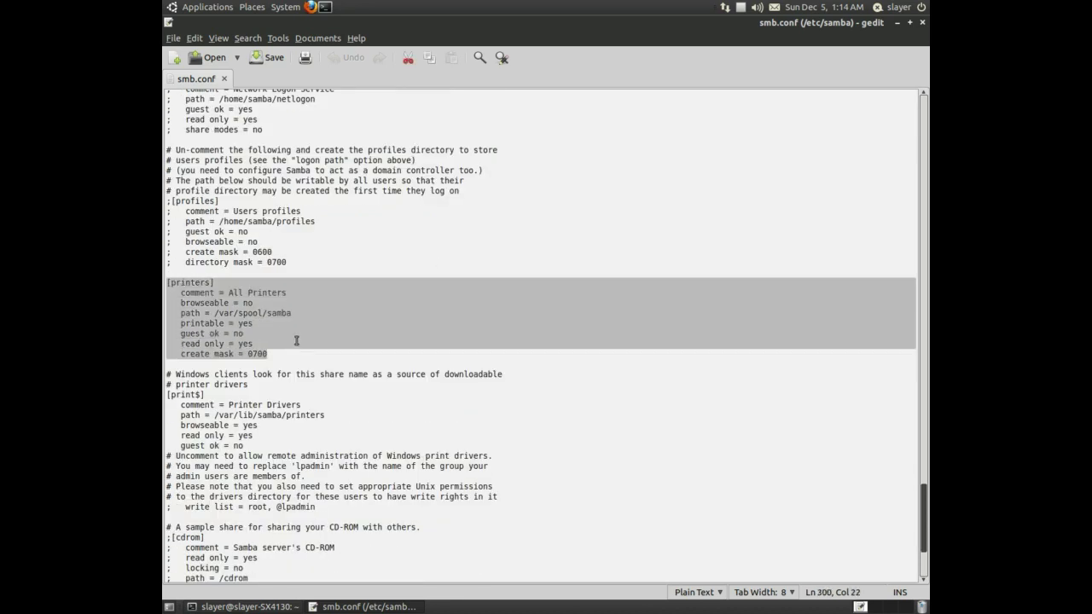
click(258, 303)
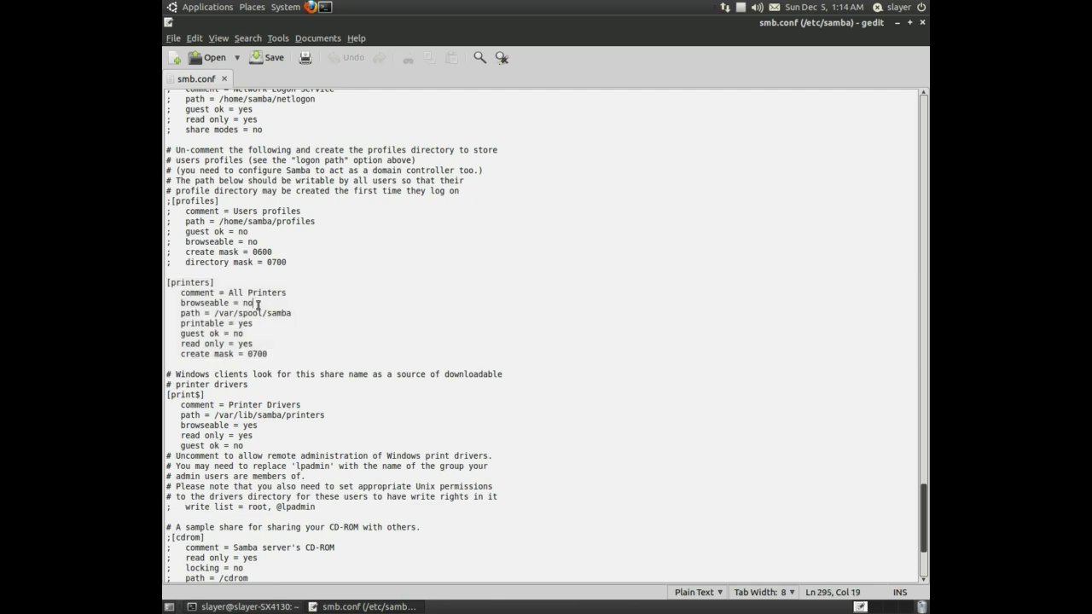
key(BackSpace)
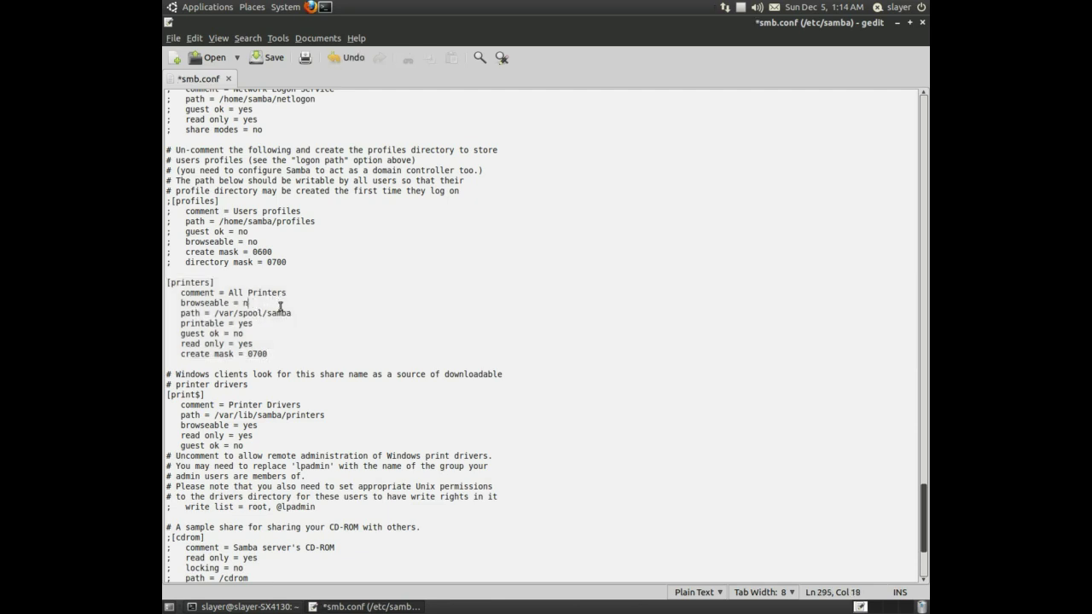
key(BackSpace)
text(ye)
text(s)
Minimize gedit to bring the terminal back into view.
click(898, 26)
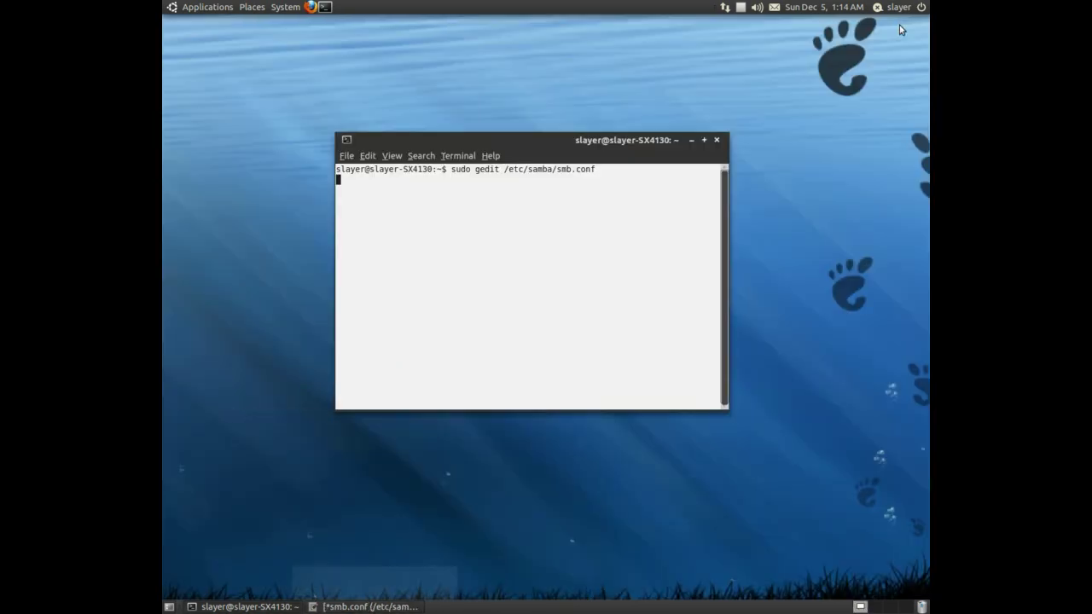